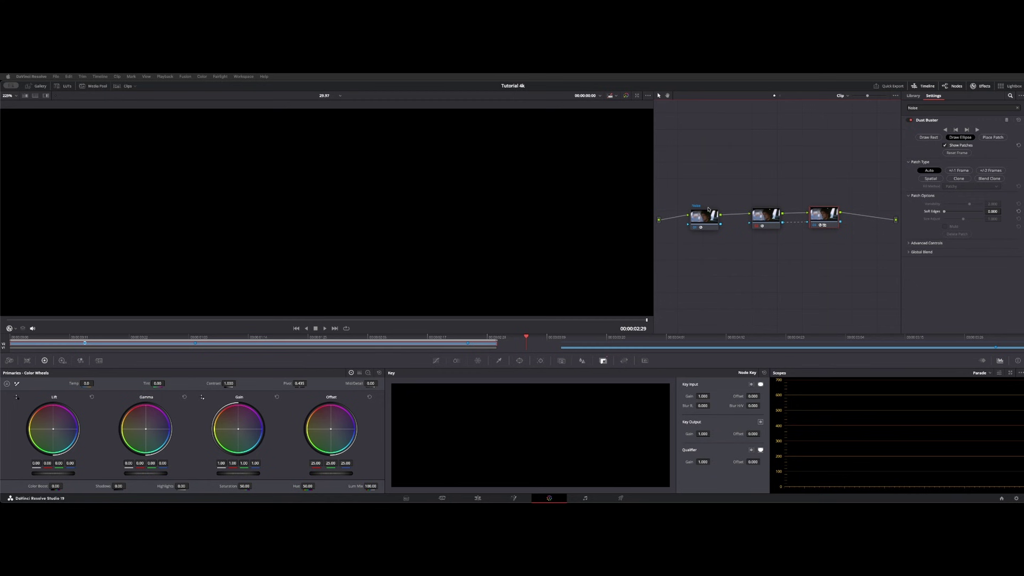
- Bypass all grades on the first clip and review its original frames at full-screen size
{"action": "left_click", "coordinate": [778, 216]}
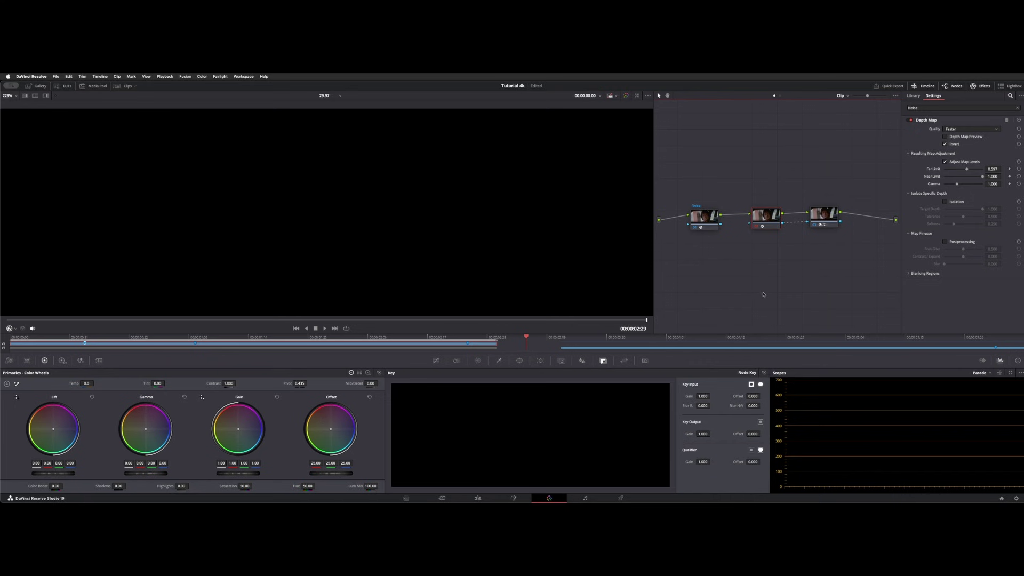
{"action": "key", "text": "Home"}
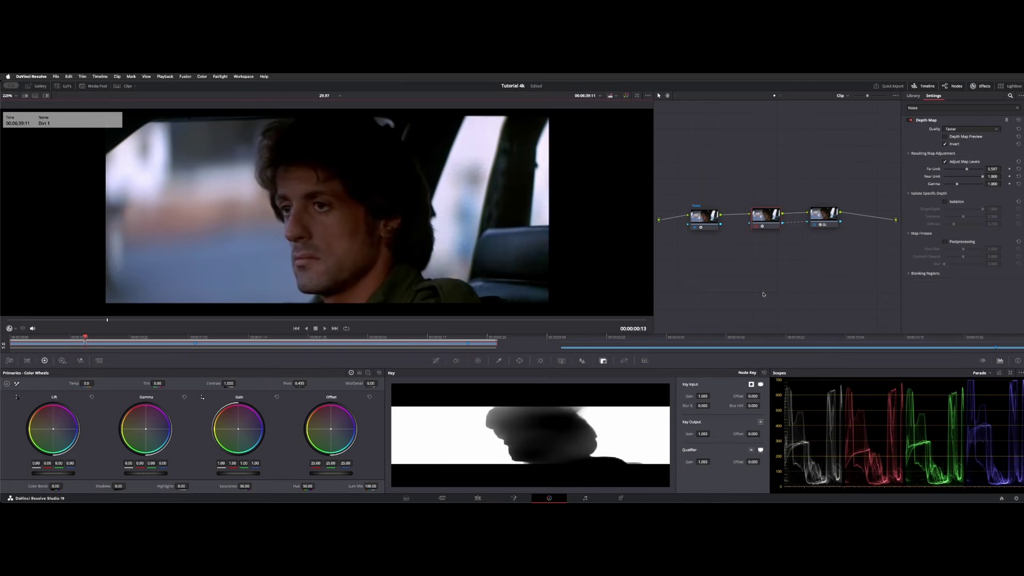
{"action": "key", "text": "shift+d"}
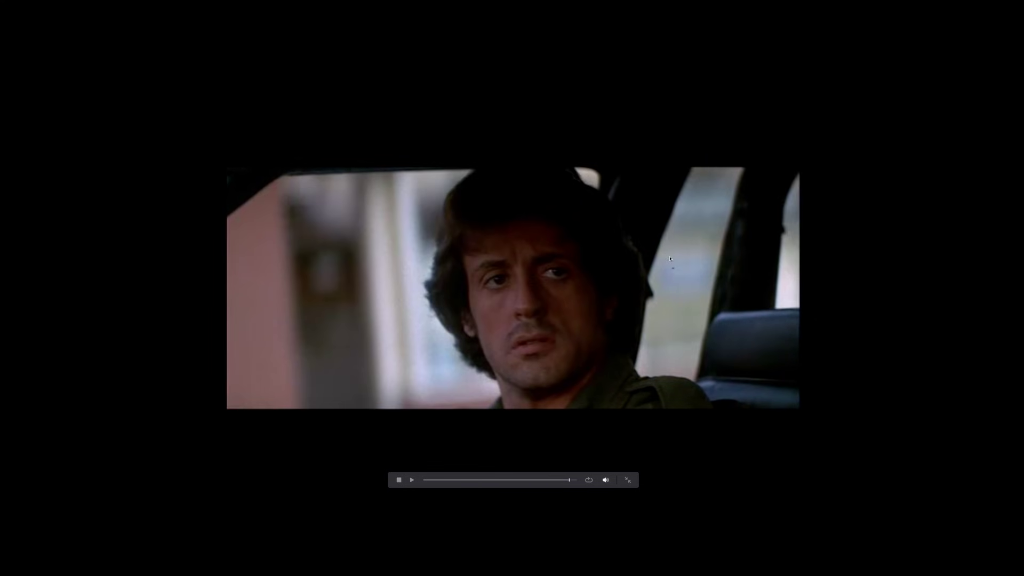
{"action": "key", "text": "Left"}
{"action": "key", "text": "Right"}
{"action": "key", "text": "Left"}
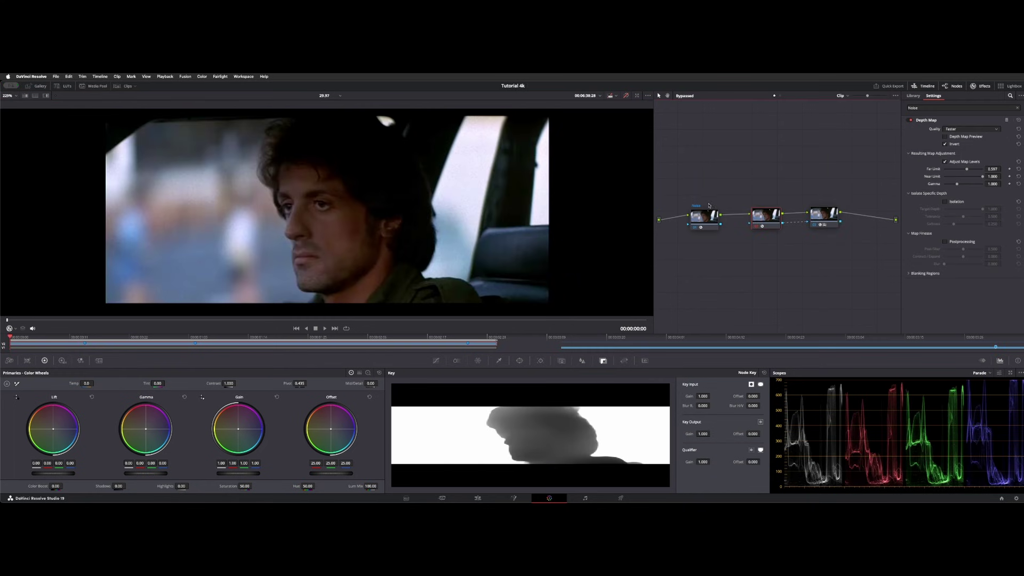
- Examine the settings of the Noise Reduction, Dust Buster and Depth Map nodes in the first clip's node graph
{"action": "left_click", "coordinate": [708, 208]}
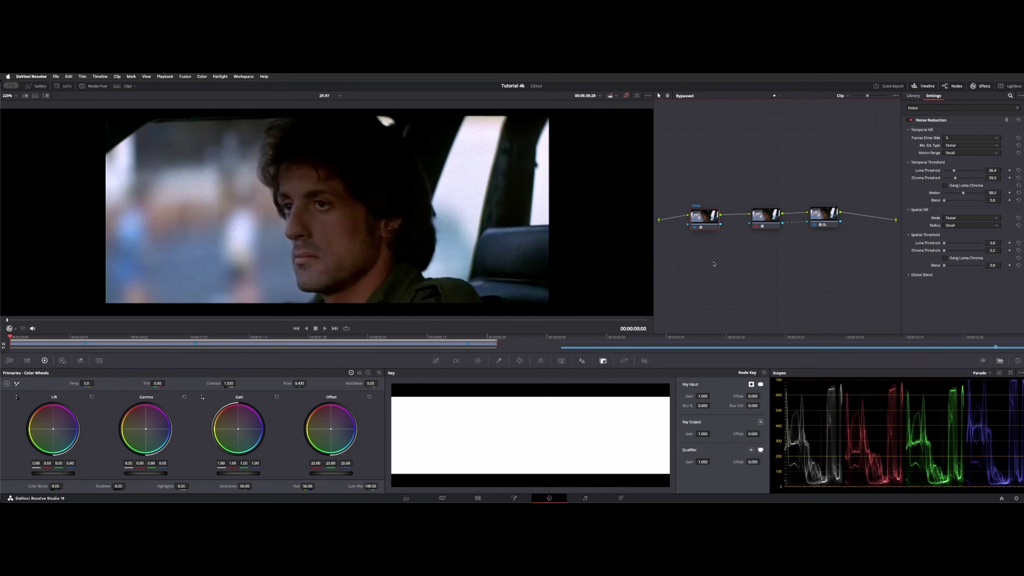
{"action": "left_click", "coordinate": [770, 216]}
{"action": "left_click", "coordinate": [826, 212]}
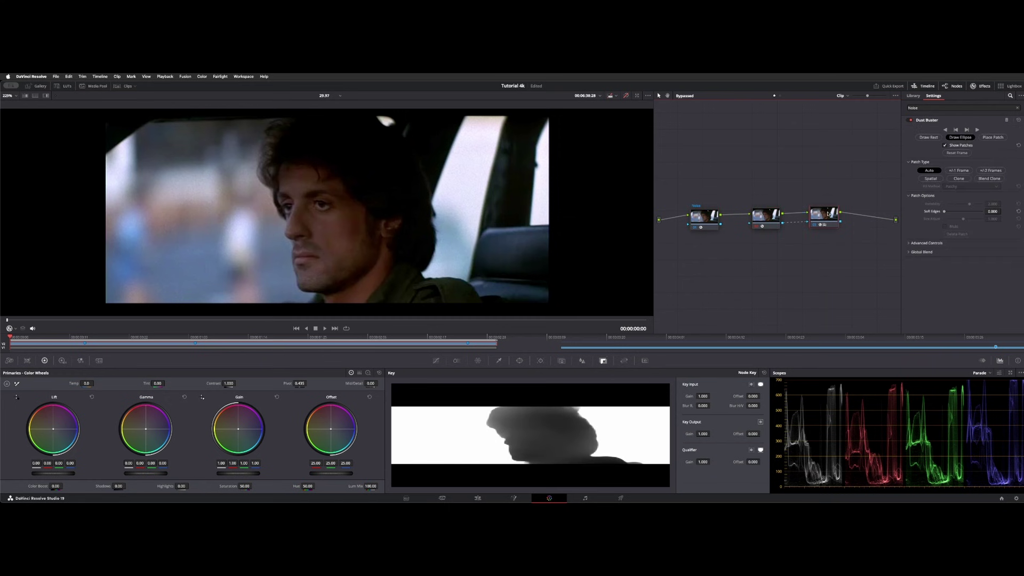
{"action": "left_click", "coordinate": [779, 218]}
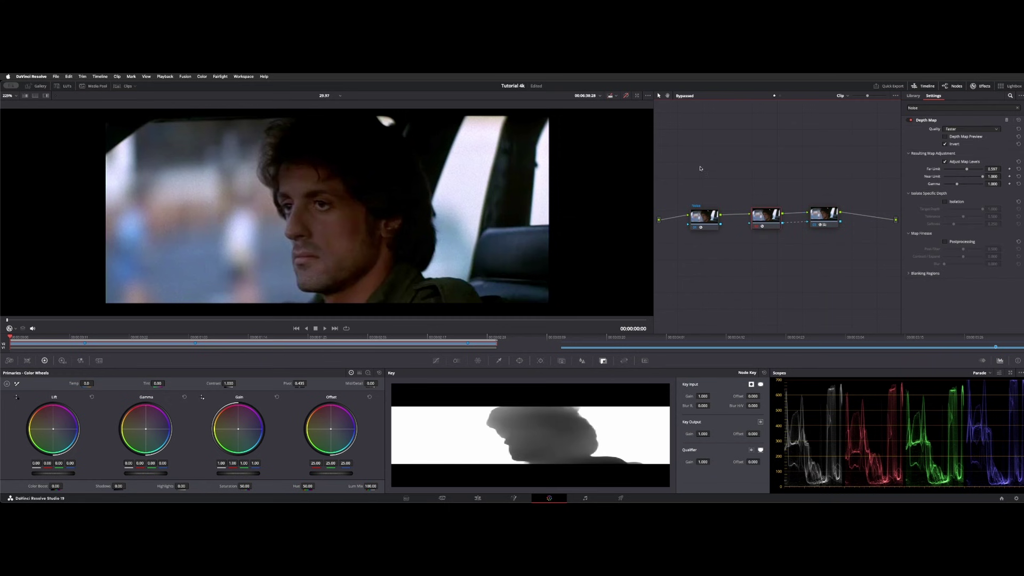
- Rearrange the Noise Reduction, Depth Map and Dust Buster nodes into one spaced-out horizontal row
{"action": "left_click_drag", "start_coordinate": [737, 145], "coordinate": [825, 226]}
{"action": "left_click_drag", "start_coordinate": [760, 211], "coordinate": [759, 223]}
{"action": "left_click", "coordinate": [730, 288]}
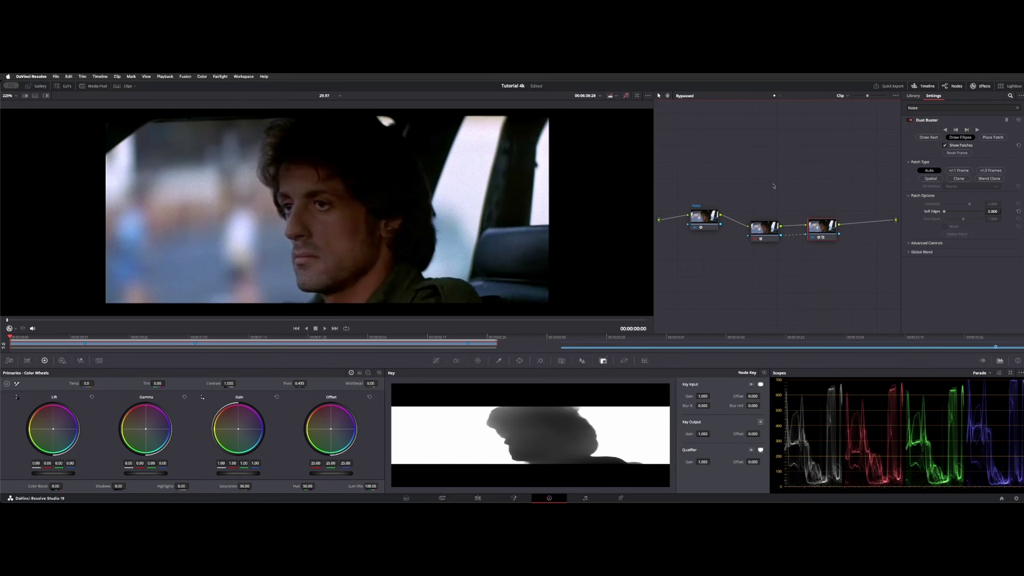
{"action": "left_click", "coordinate": [694, 223]}
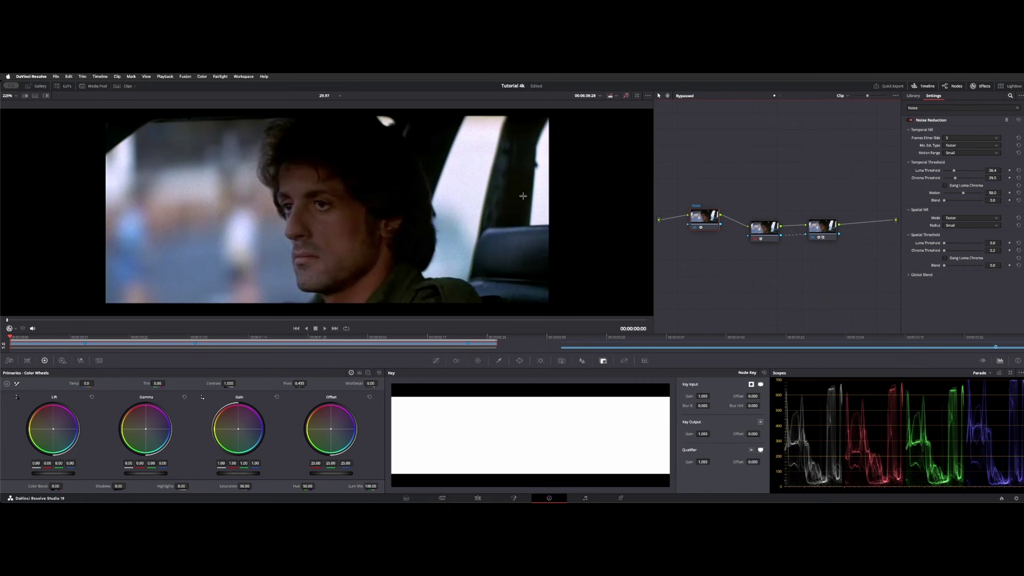
{"action": "left_click_drag", "start_coordinate": [699, 226], "coordinate": [697, 213]}
{"action": "left_click_drag", "start_coordinate": [764, 226], "coordinate": [753, 213]}
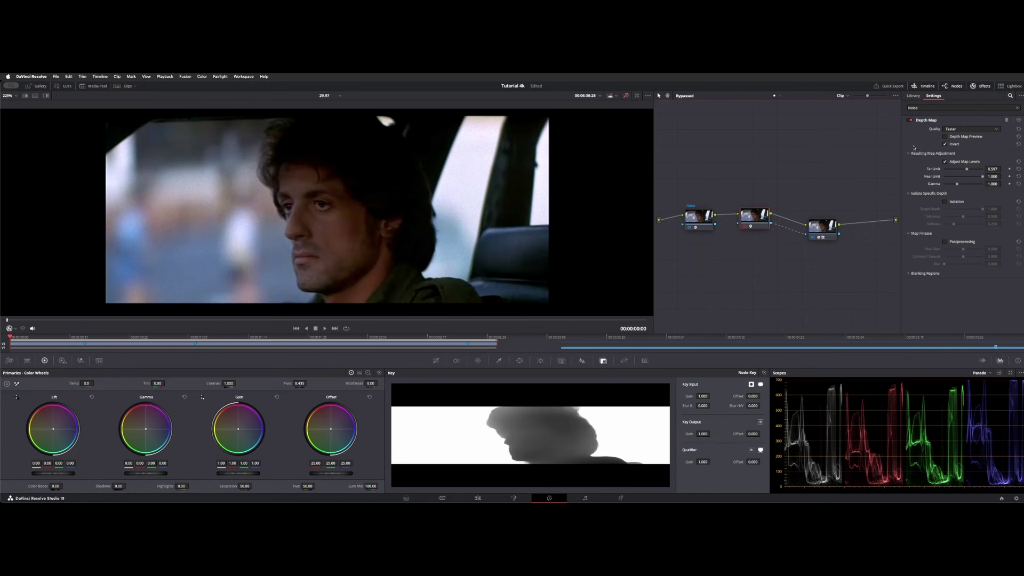
{"action": "left_click_drag", "start_coordinate": [821, 227], "coordinate": [821, 217]}
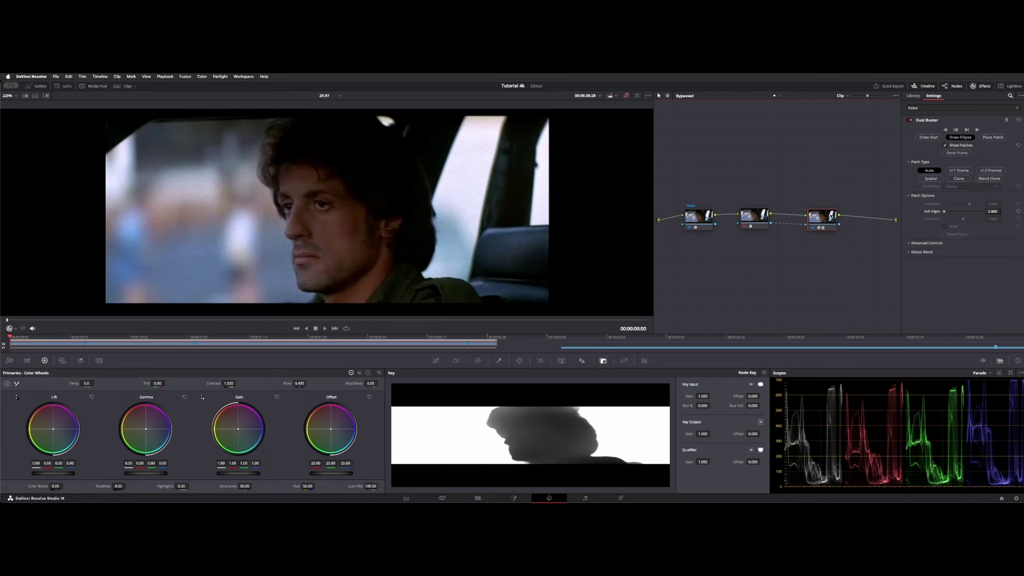
- With grades enabled, preview the Depth Map node's mask both inverted and non-inverted, then restore Invert and switch the preview off
{"action": "left_click", "coordinate": [751, 213]}
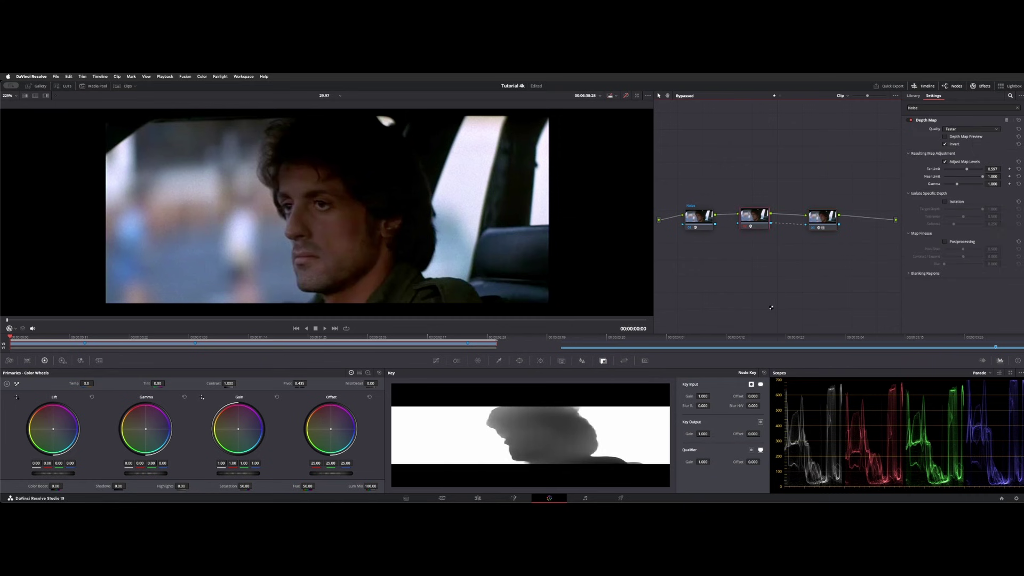
{"action": "left_click", "coordinate": [947, 136]}
{"action": "key", "text": "shift+d"}
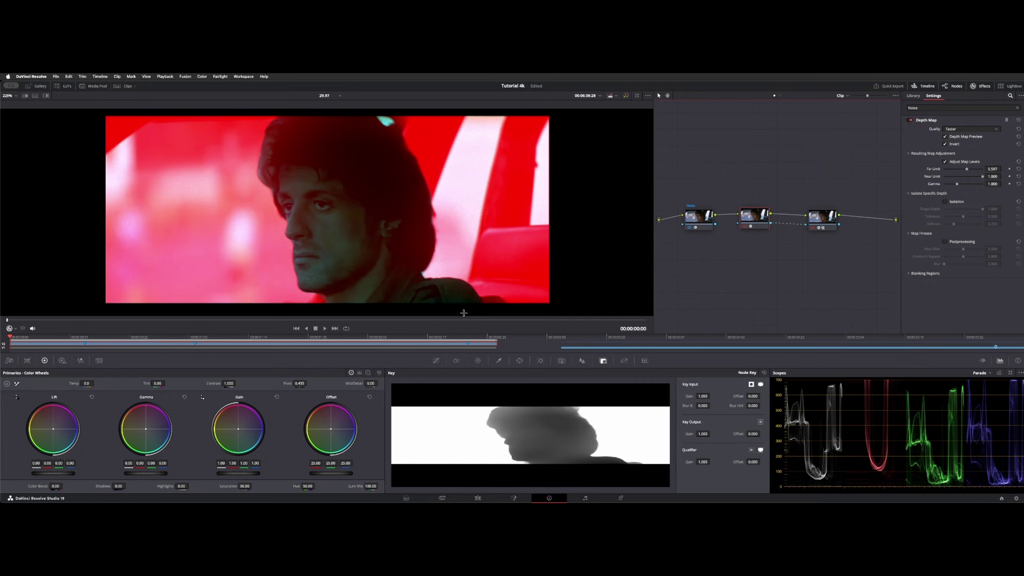
{"action": "left_click", "coordinate": [343, 211]}
{"action": "left_click", "coordinate": [944, 144]}
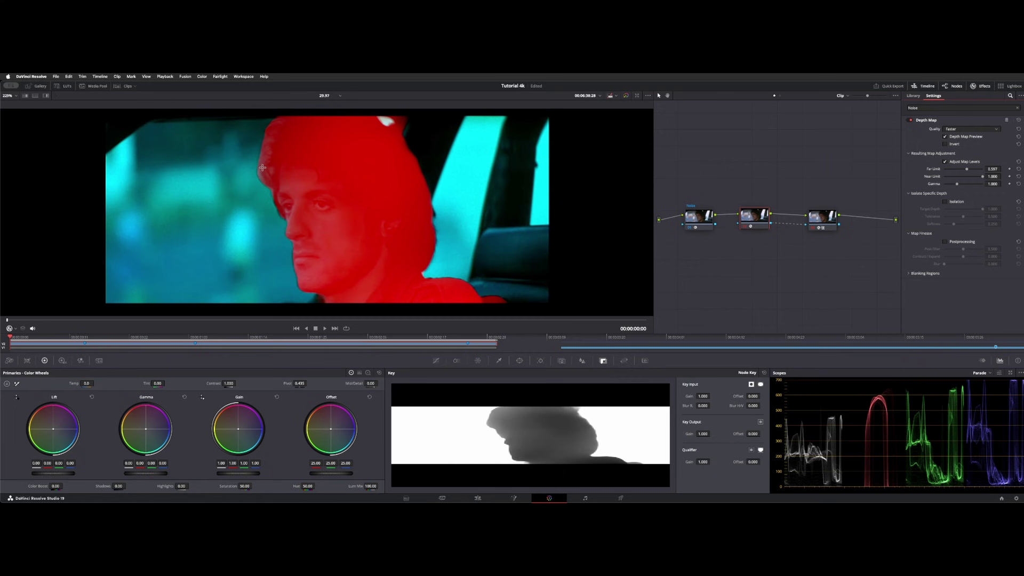
{"action": "left_click", "coordinate": [747, 187]}
{"action": "left_click", "coordinate": [948, 137]}
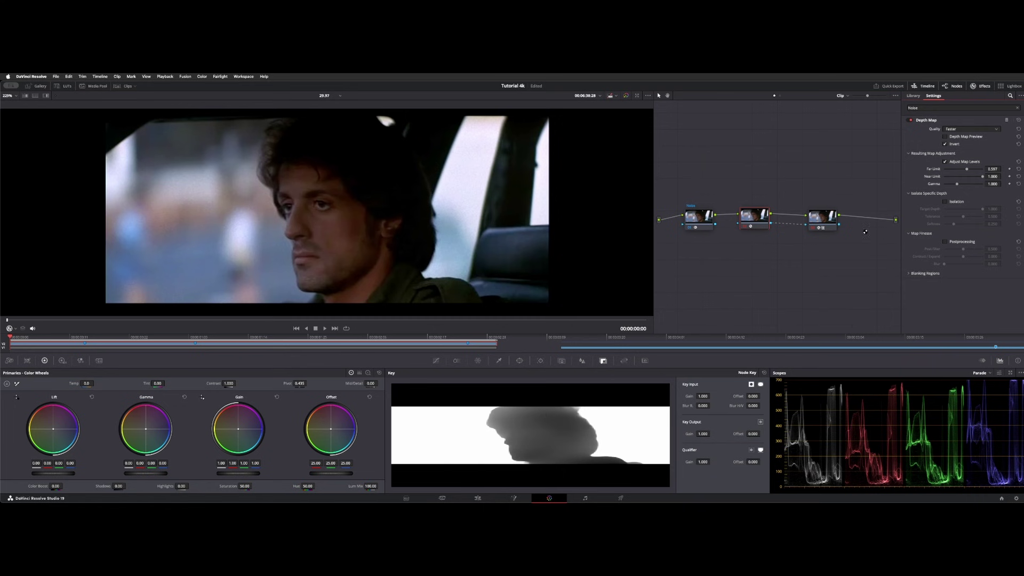
- Search the effects library for "auto" to locate Automatic Dirt Removal, then clear the search
{"action": "left_click", "coordinate": [828, 222]}
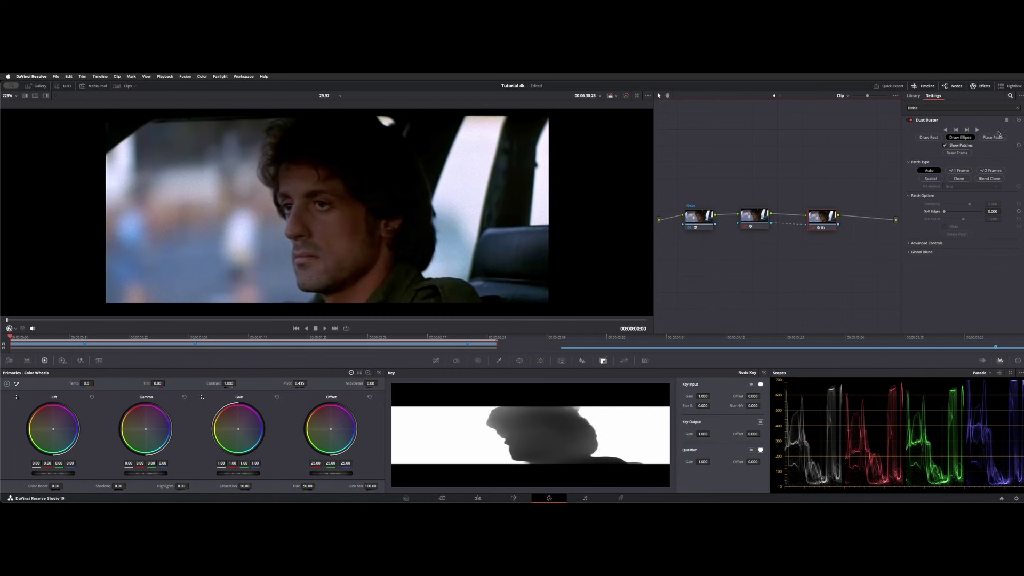
{"action": "left_click", "coordinate": [993, 108]}
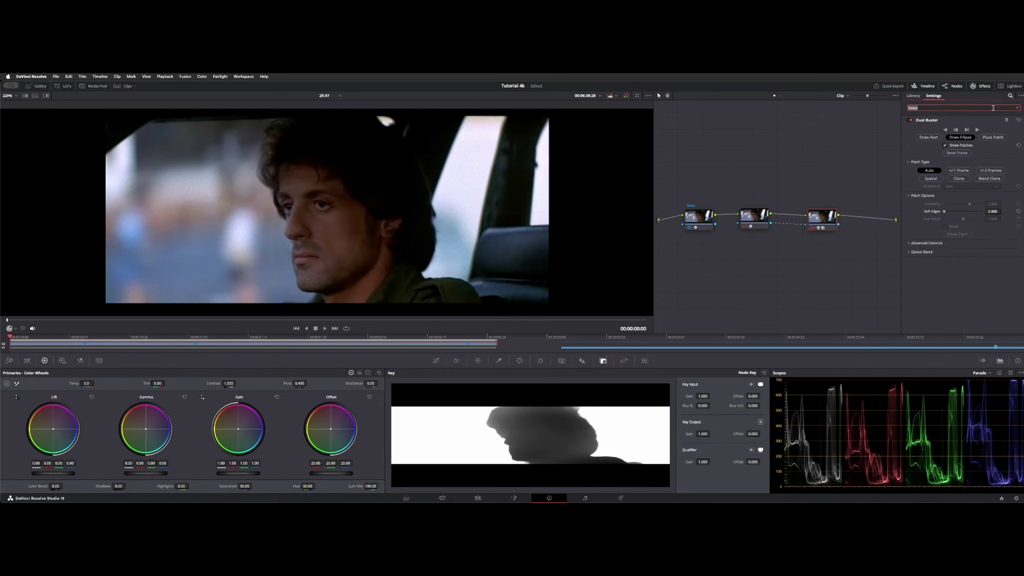
{"action": "type", "text": "auto"}
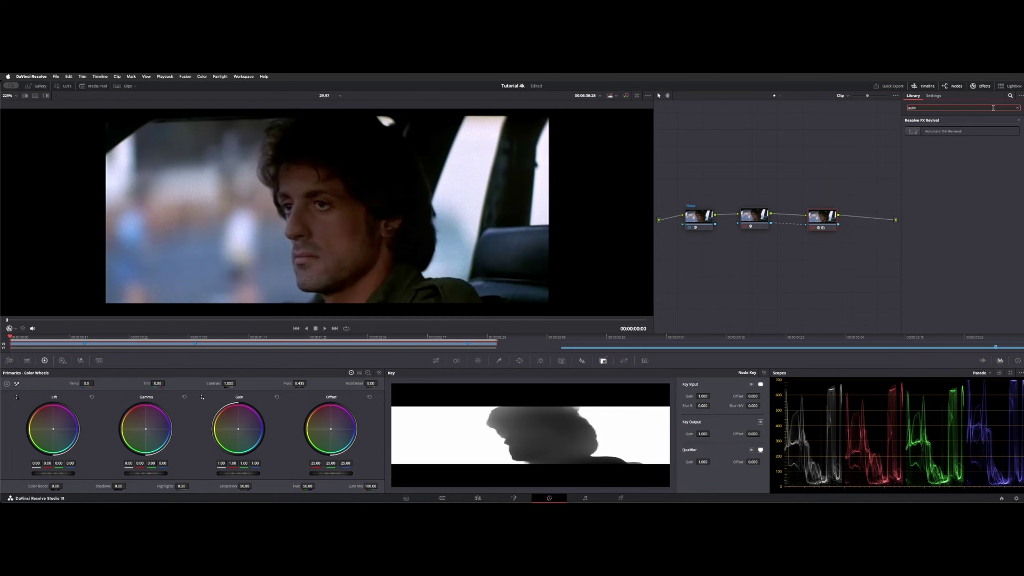
{"action": "left_click", "coordinate": [941, 131]}
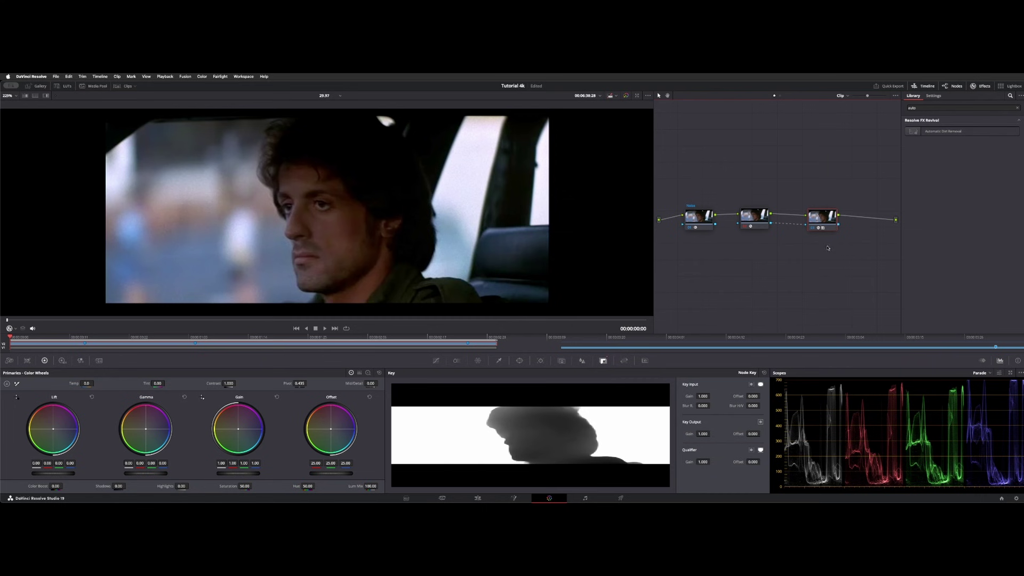
{"action": "left_click", "coordinate": [1016, 107]}
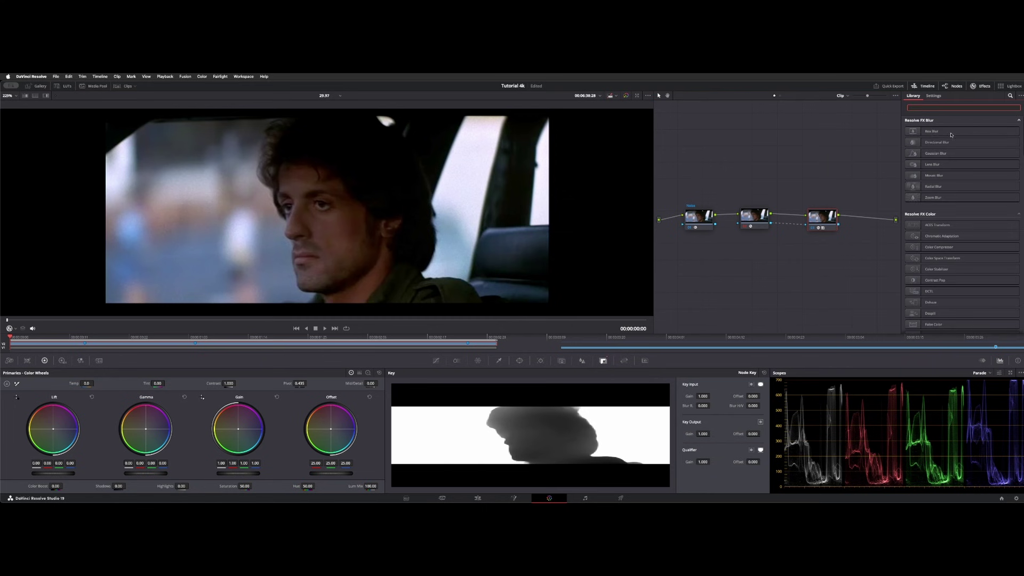
- Examine the Dust Buster patch at the Dirt 1 marker, comparing the frame with the node disabled and enabled
{"action": "left_click", "coordinate": [817, 220]}
{"action": "left_click", "coordinate": [932, 95]}
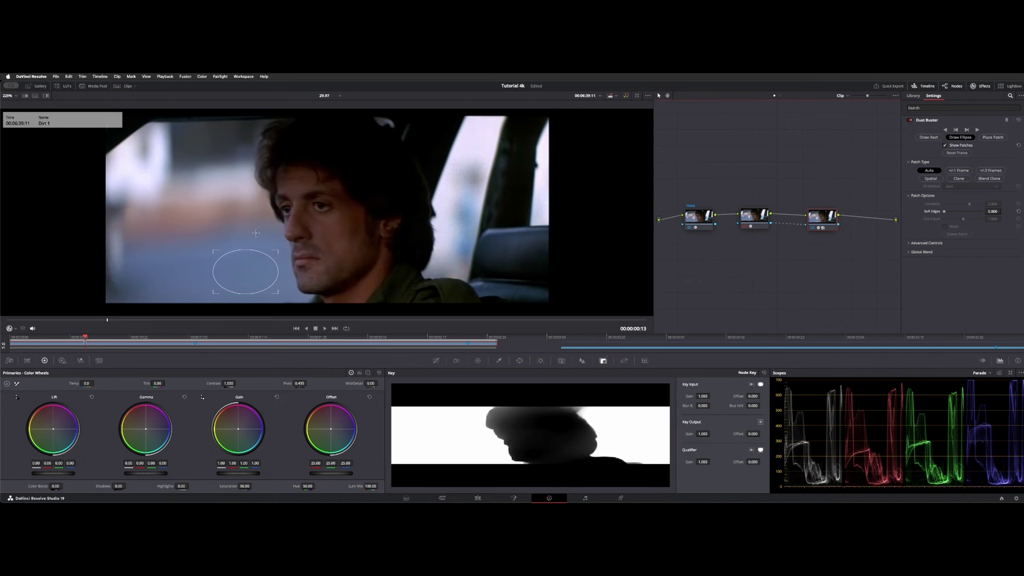
{"action": "left_click", "coordinate": [284, 238]}
{"action": "key", "text": "shift+d"}
{"action": "key", "text": "shift+grave"}
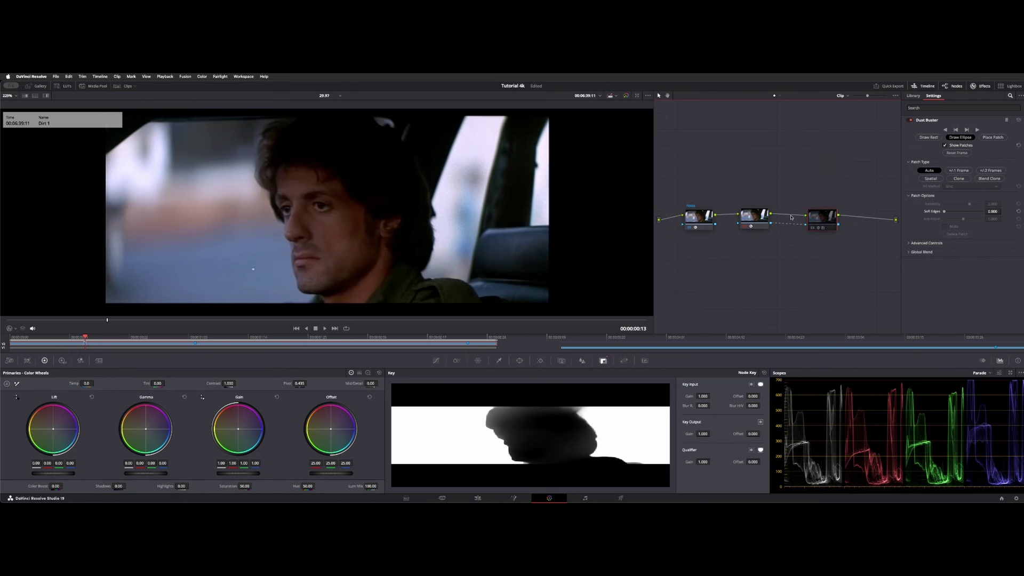
{"action": "key", "text": "super+d"}
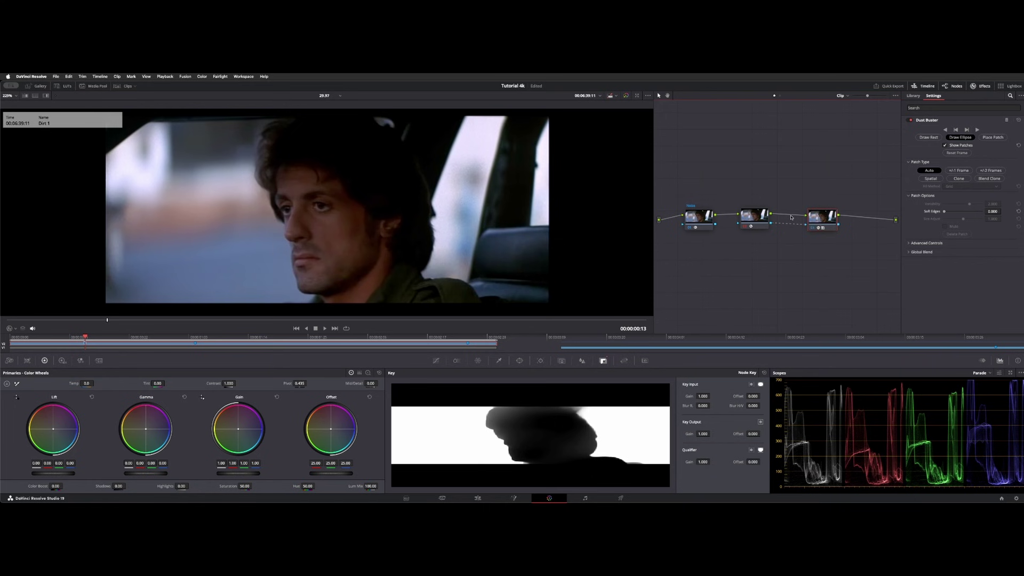
- At the Dirt 2 marker, show the Open FX Overlay and compare the two patched areas with the Dust Buster node off and on
{"action": "key", "text": "shift+Down"}
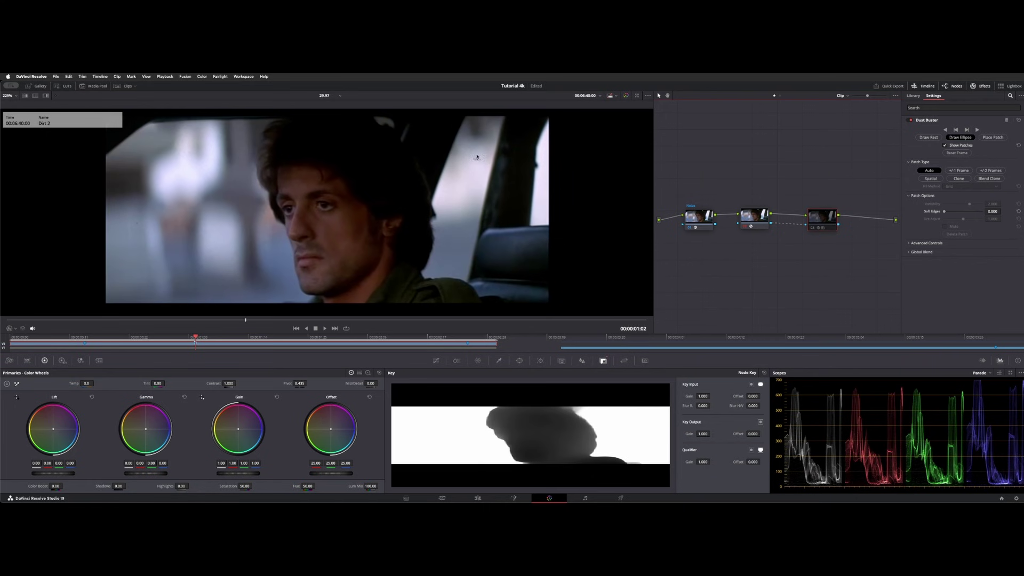
{"action": "left_click", "coordinate": [133, 227]}
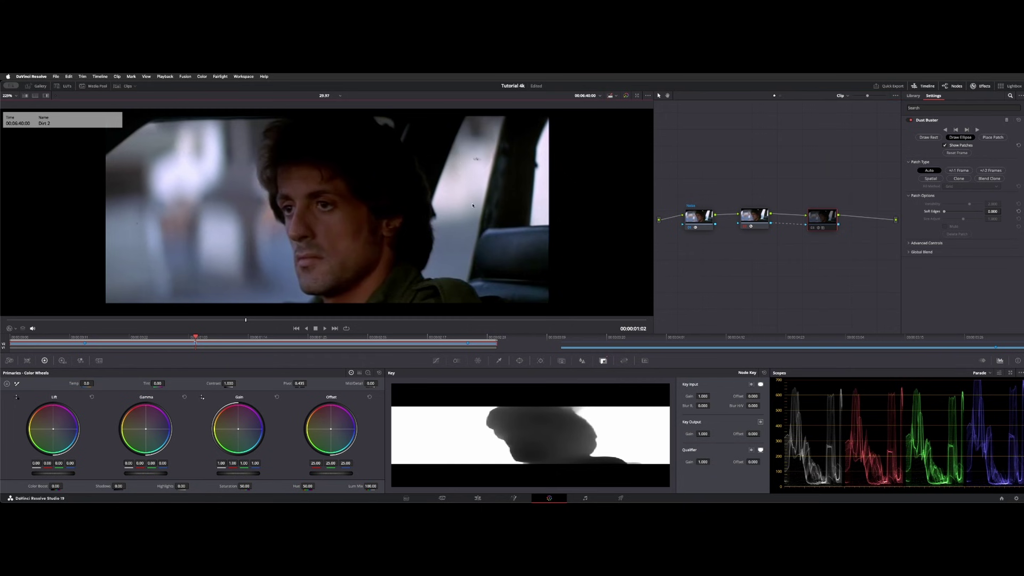
{"action": "left_click", "coordinate": [10, 329]}
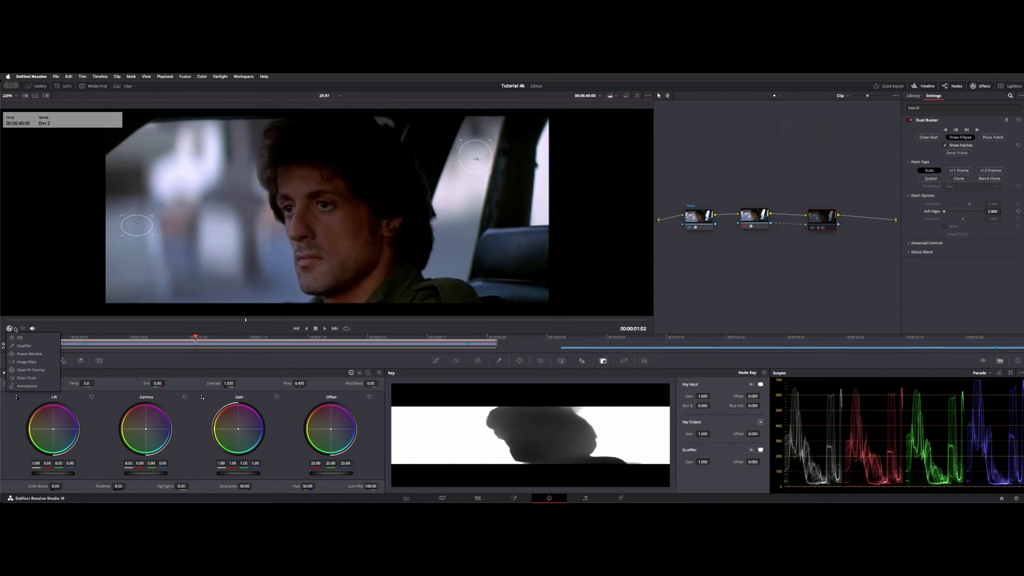
{"action": "left_click", "coordinate": [26, 369]}
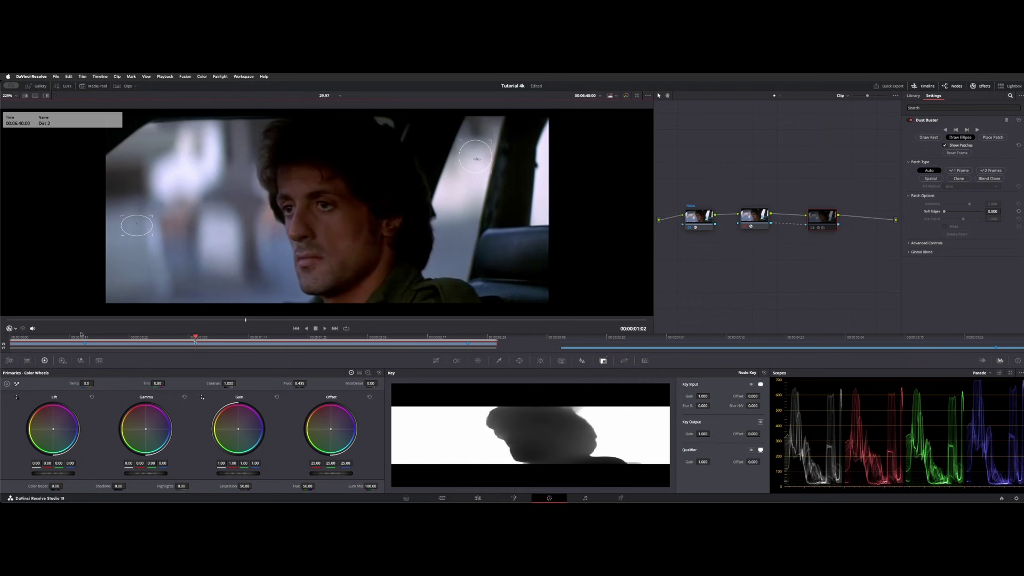
{"action": "left_click", "coordinate": [945, 146]}
{"action": "left_click", "coordinate": [944, 146]}
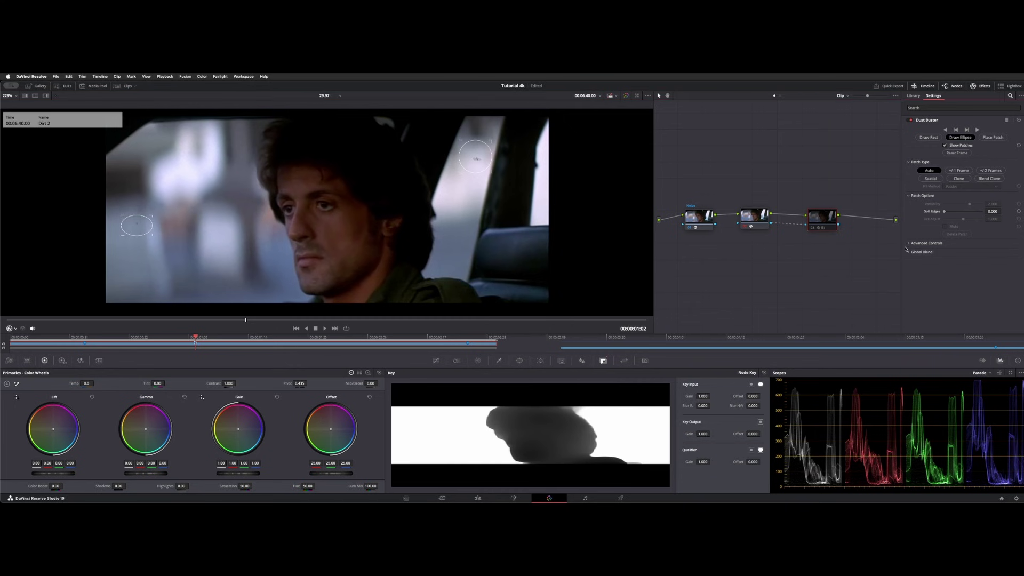
{"action": "left_click", "coordinate": [819, 259]}
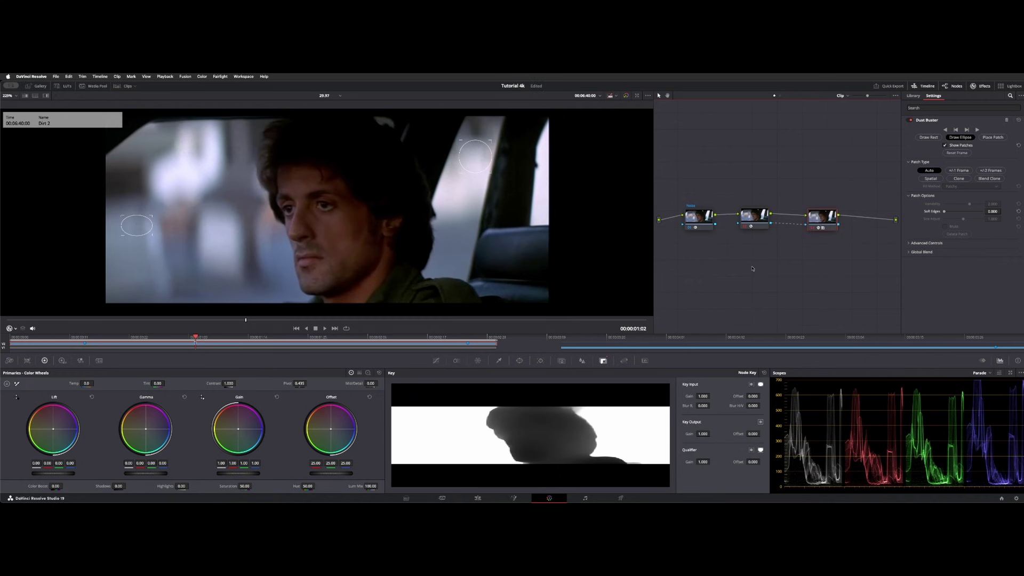
- Examine the Dust Buster patch at the Dirt 3 marker with the overlay hidden, checking the neighbouring frames
{"action": "key", "text": "shift+Down"}
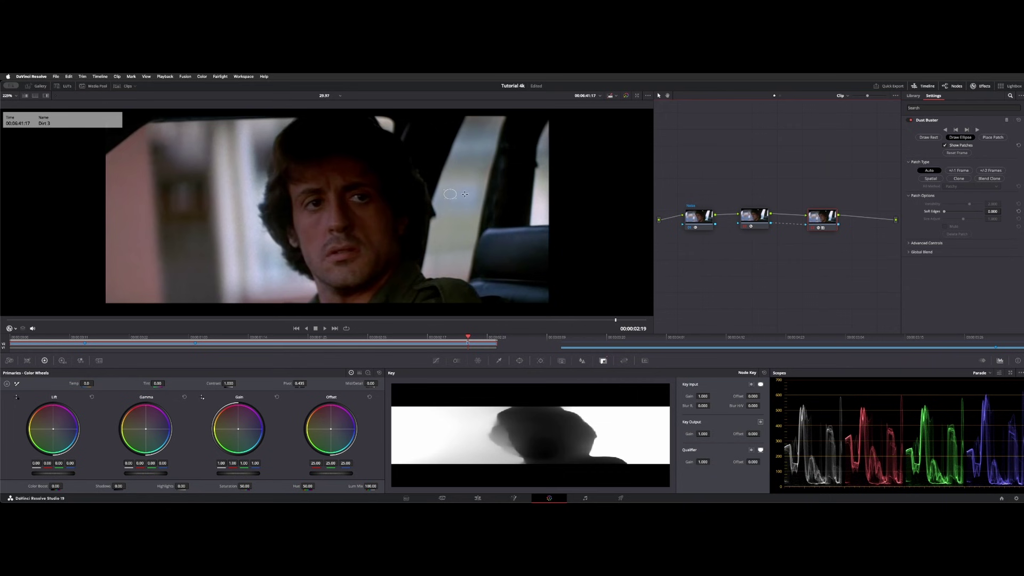
{"action": "key", "text": "shift+grave"}
{"action": "left_click", "coordinate": [454, 212]}
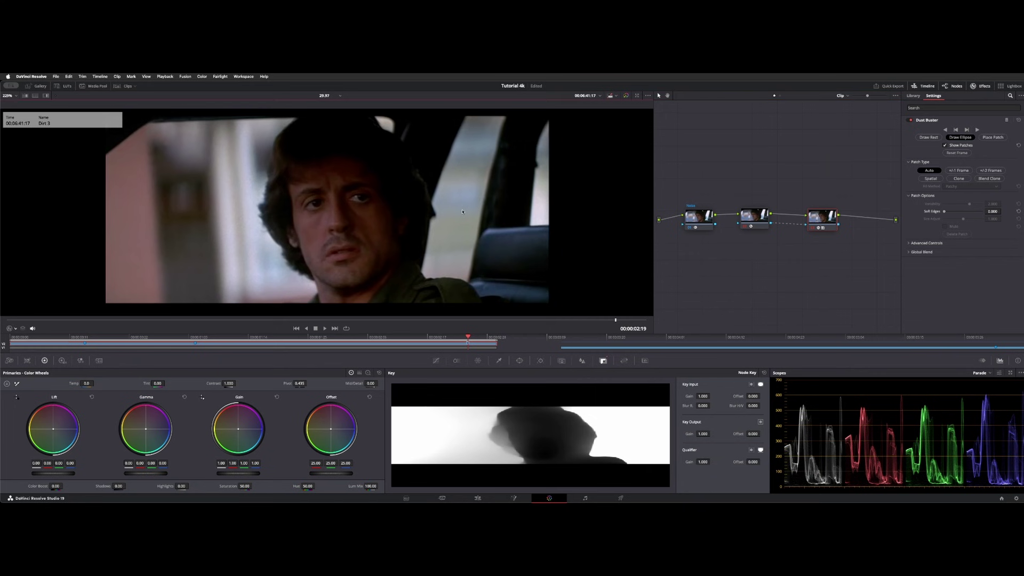
{"action": "key", "text": "Right"}
{"action": "key", "text": "Left"}
{"action": "key", "text": "Left"}
- Return to the start of the first clip with the Noise Reduction node selected and play the timeline
{"action": "left_click", "coordinate": [678, 158]}
{"action": "left_click", "coordinate": [707, 223]}
{"action": "key", "text": "Left"}
{"action": "key", "text": "Left"}
{"action": "key", "text": "Left"}
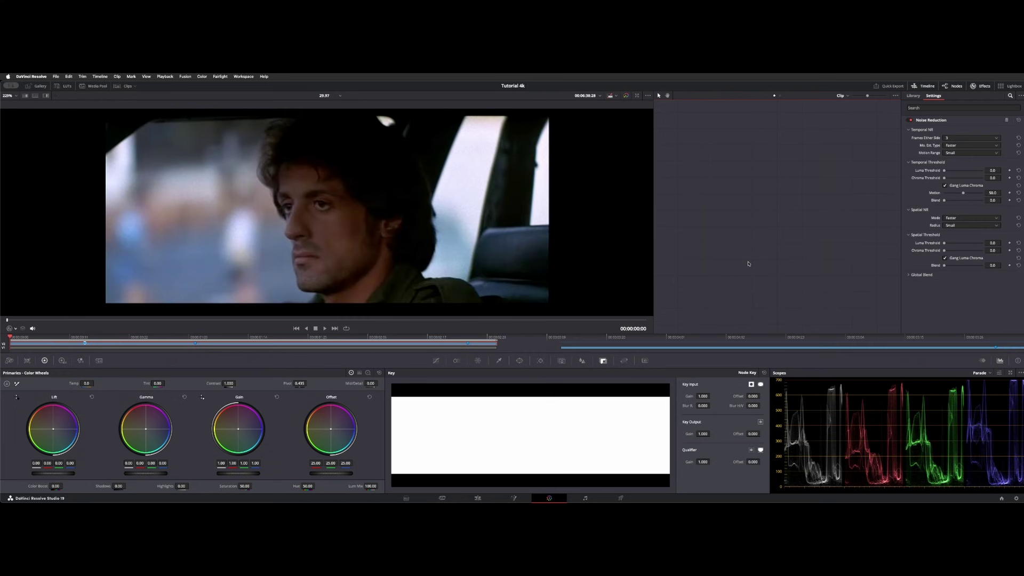
{"action": "key", "text": "space"}
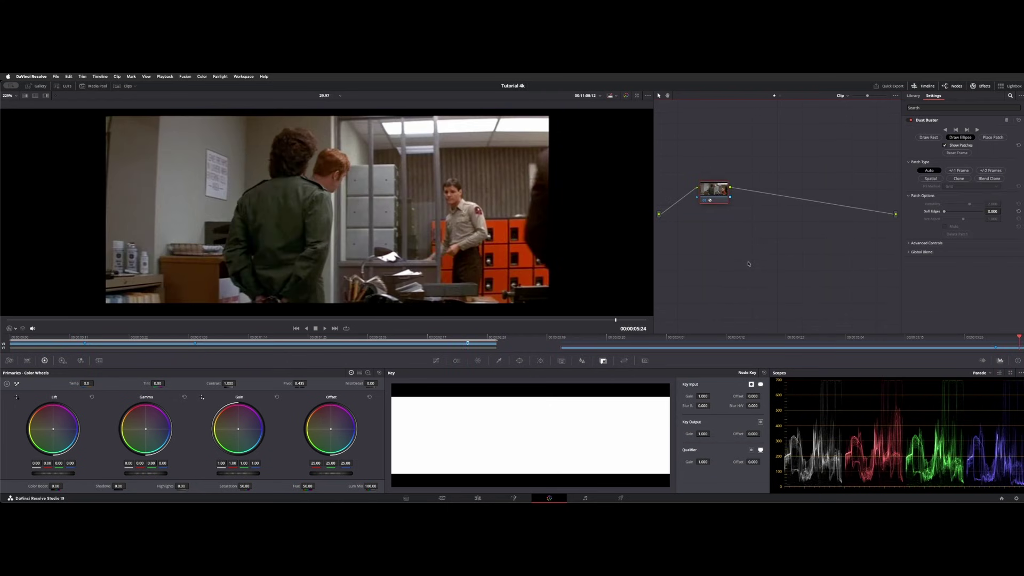
- Set the Dust Buster patch type to +/-2 Frames, play the second clip from its start and step back to Marker 1
{"action": "left_click", "coordinate": [990, 170]}
{"action": "left_click", "coordinate": [557, 339]}
{"action": "key", "text": "space"}
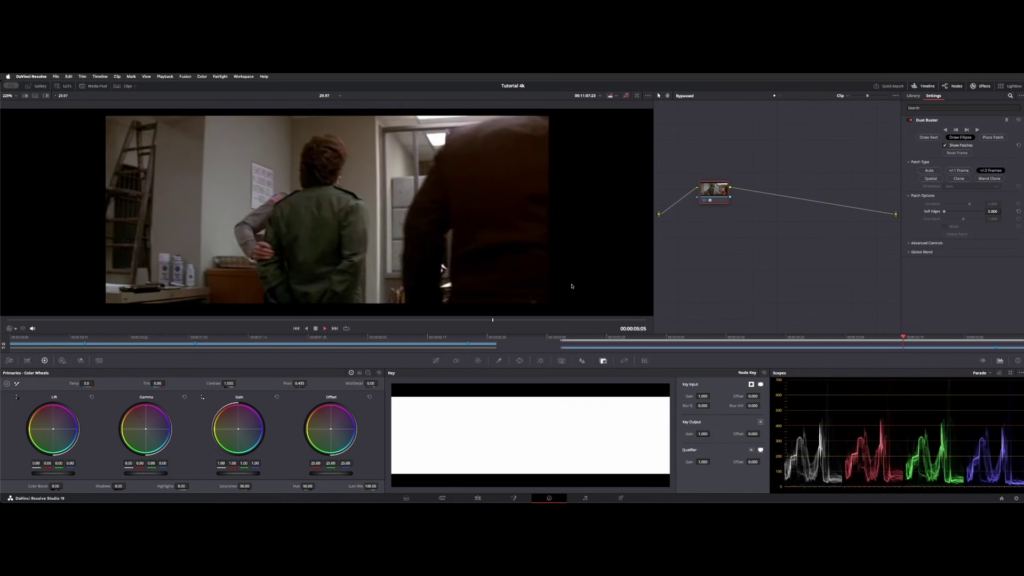
{"action": "key", "text": "Left"}
{"action": "key", "text": "Left"}
{"action": "key", "text": "Left"}
{"action": "key", "text": "Left"}
{"action": "key", "text": "Left"}
{"action": "key", "text": "Left"}
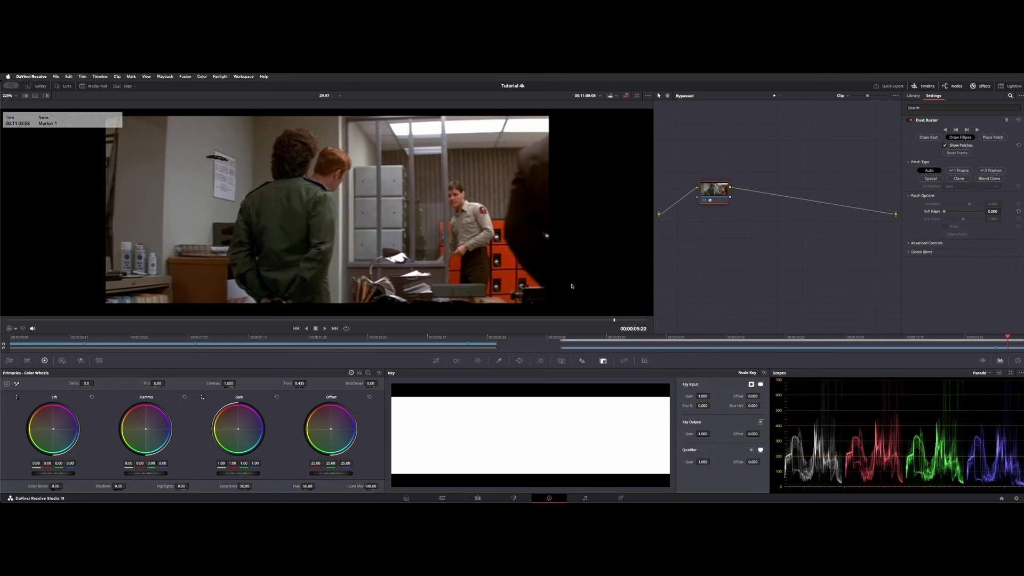
- Inspect the uncorrected dirt mark over the wall notice at Marker 1 and compare it with the neighbouring frames
{"action": "key", "text": "Right"}
{"action": "key", "text": "Right"}
{"action": "key", "text": "Right"}
{"action": "left_click", "coordinate": [217, 159]}
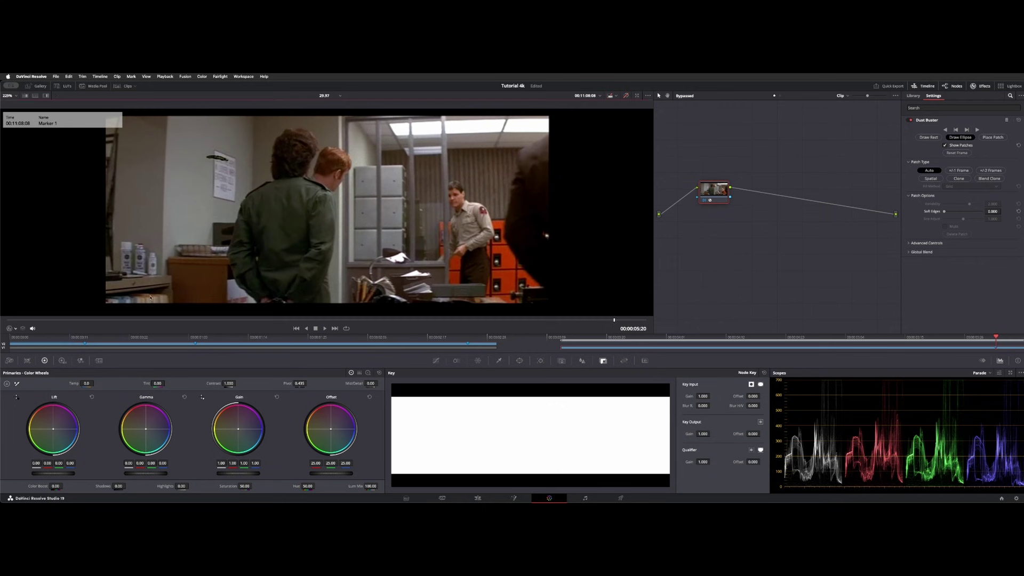
{"action": "key", "text": "Left"}
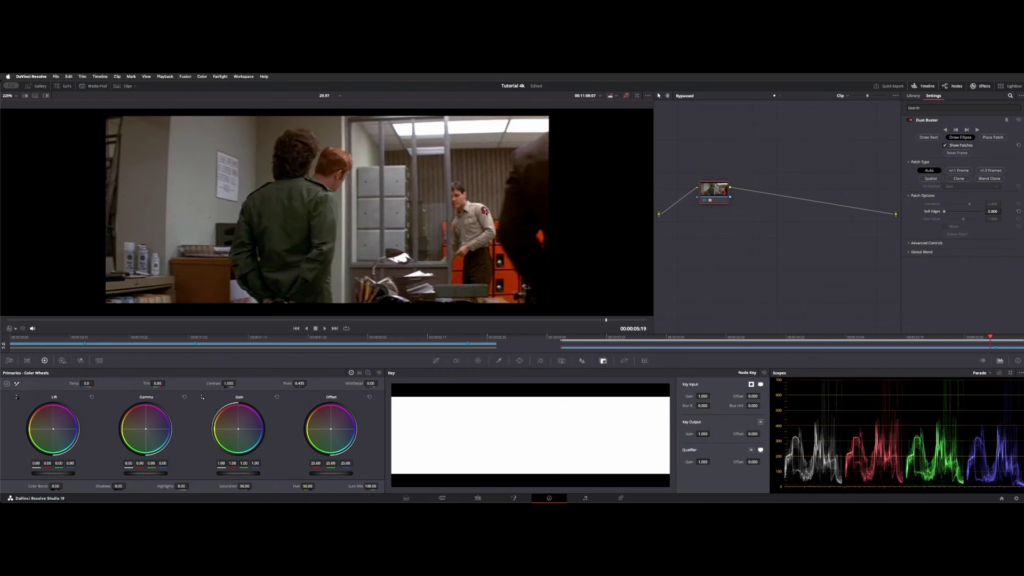
- Turn the bypassed grade back on and show the Dust Buster patch overlay on the frame before Marker 1
{"action": "key", "text": "shift+d"}
{"action": "left_click", "coordinate": [725, 211]}
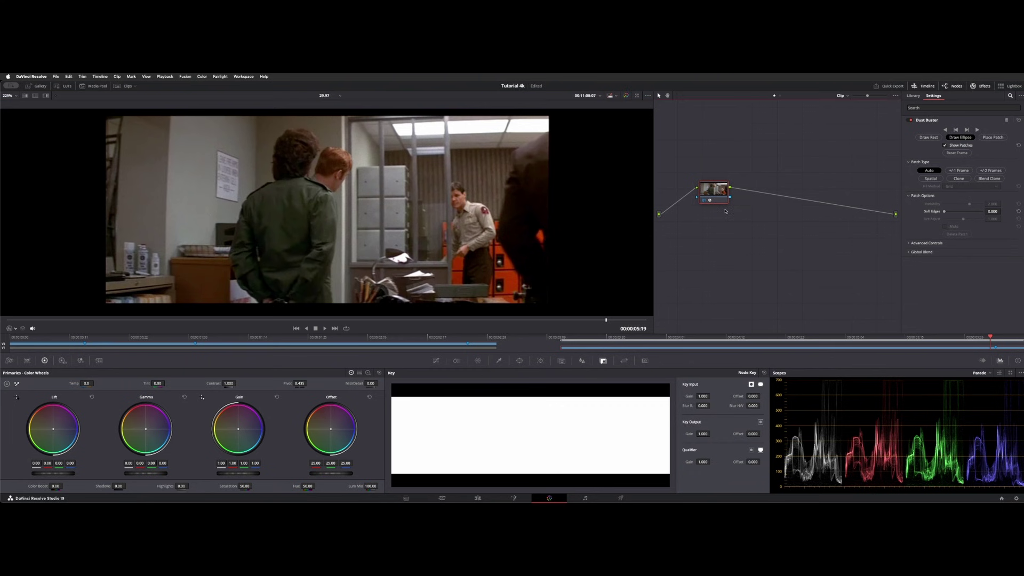
{"action": "key", "text": "shift+grave"}
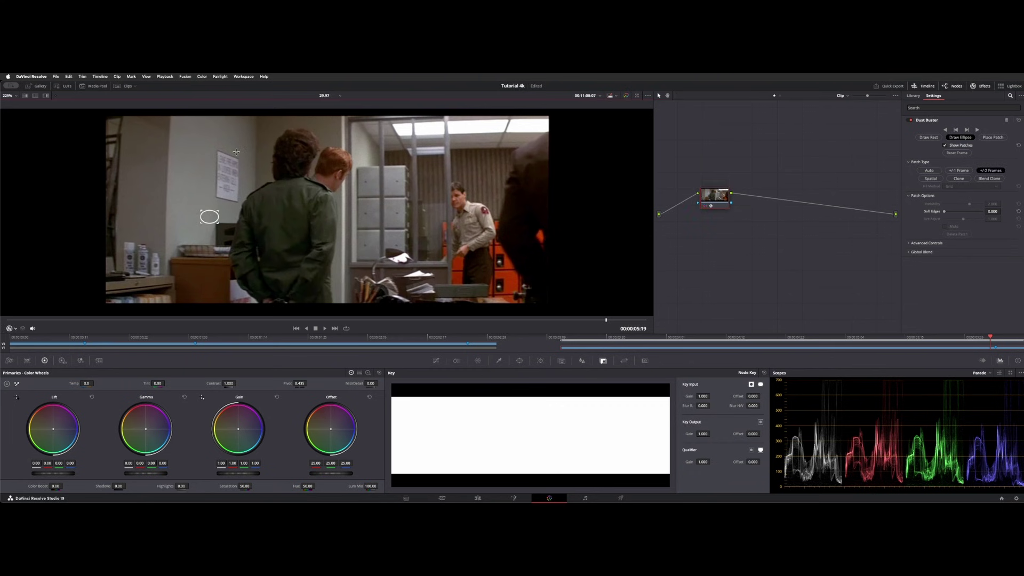
- At Marker 1, compare the elliptical patch over the wall notice off and on, with the patch type set to +/-2 Frames
{"action": "key", "text": "Right"}
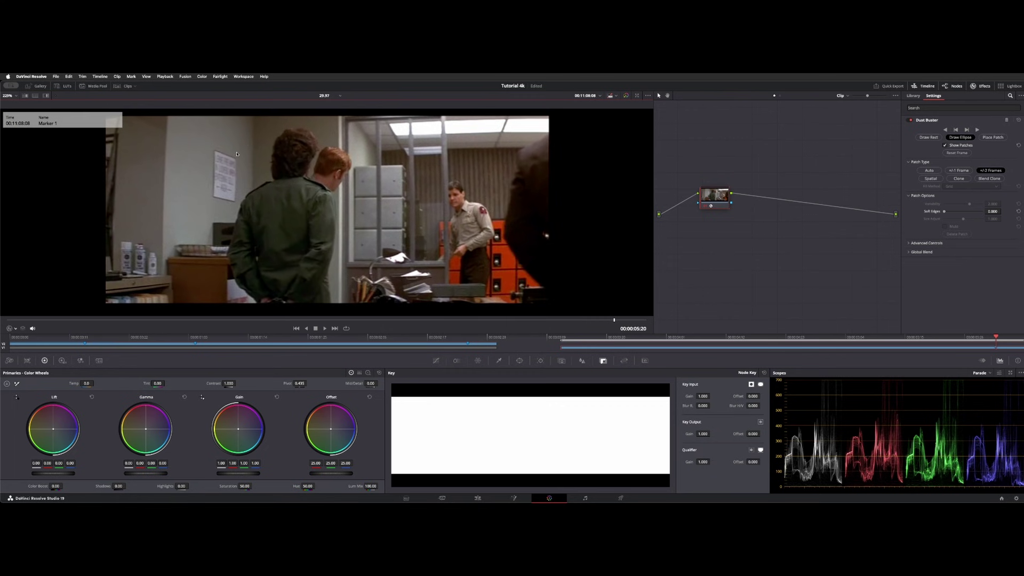
{"action": "key", "text": "shift+d"}
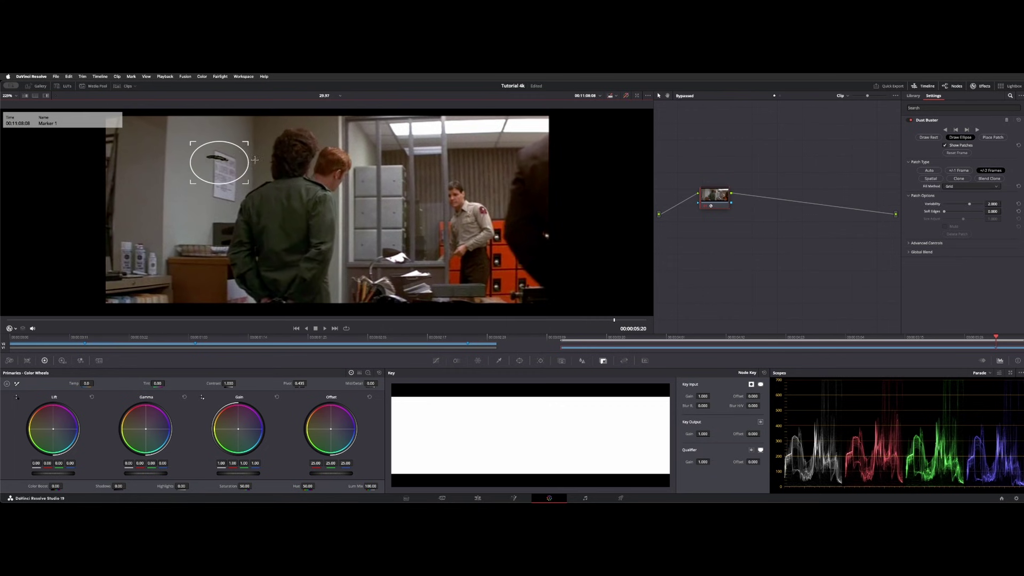
{"action": "key", "text": "shift+d"}
{"action": "left_click", "coordinate": [985, 173]}
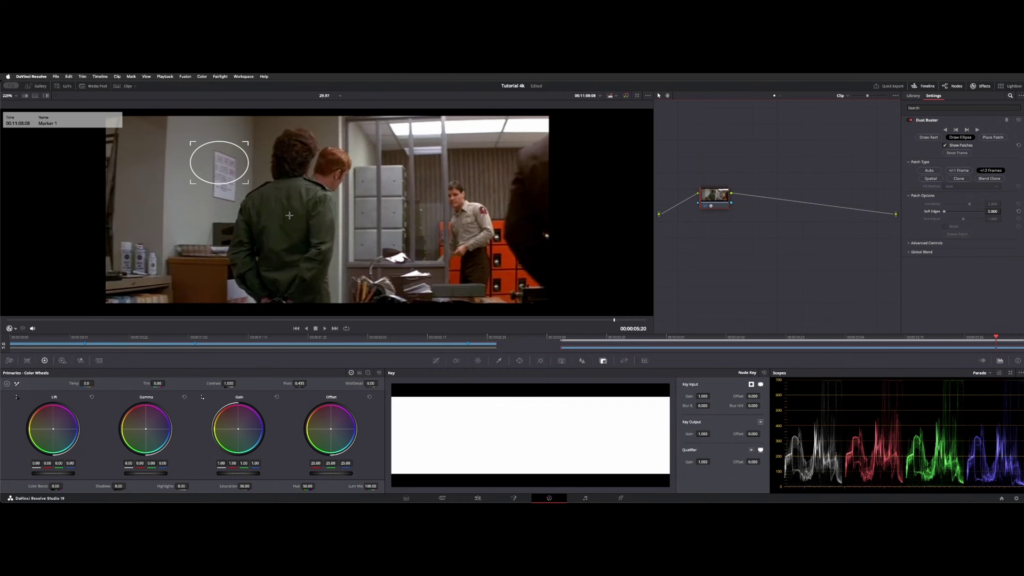
- Add a new serial node ahead of the Dust Buster node and briefly play the clip
{"action": "key", "text": "alt+s"}
{"action": "key", "text": "space"}
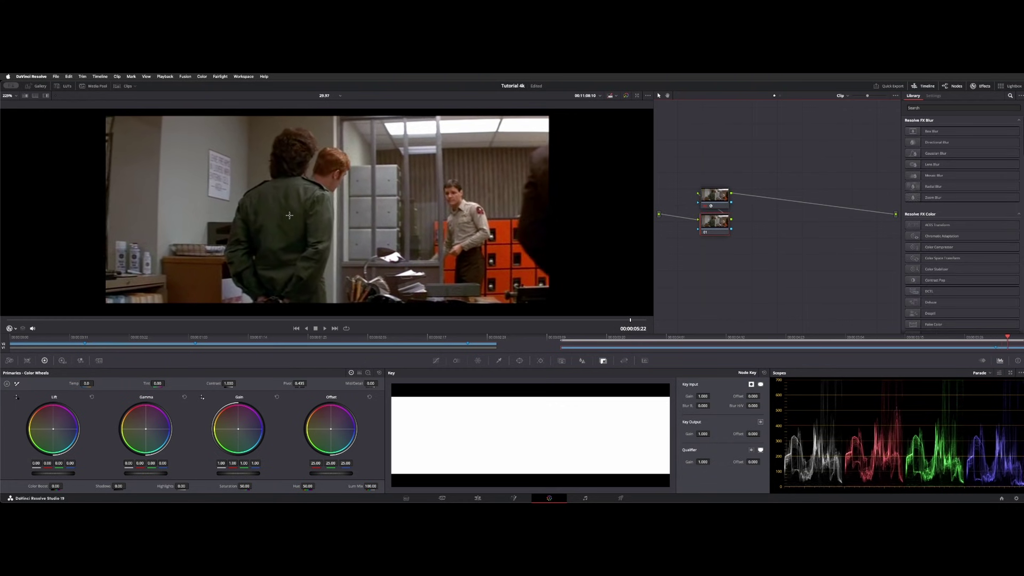
- Compare the wall notice up close between Marker 1 and the frame before it
{"action": "scroll", "coordinate": [289, 214], "scroll_direction": "up", "scroll_amount": 5}
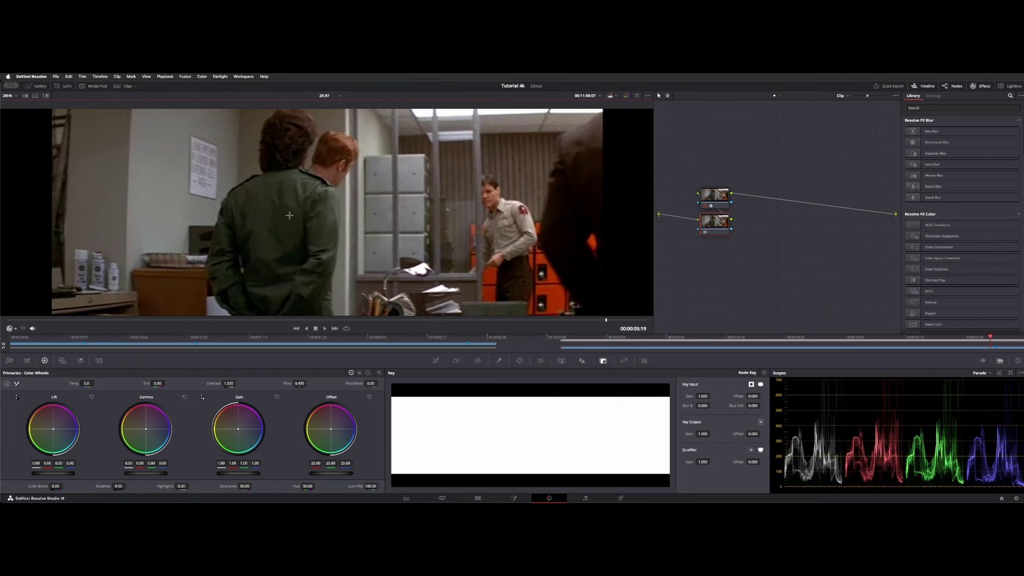
{"action": "scroll", "coordinate": [289, 215], "scroll_direction": "up", "scroll_amount": 3}
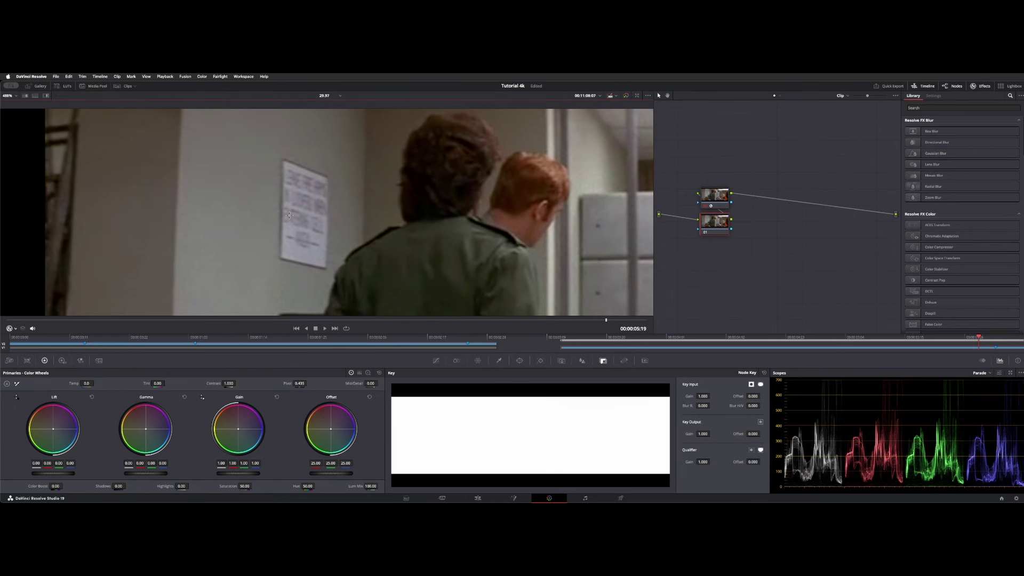
{"action": "key", "text": "Right"}
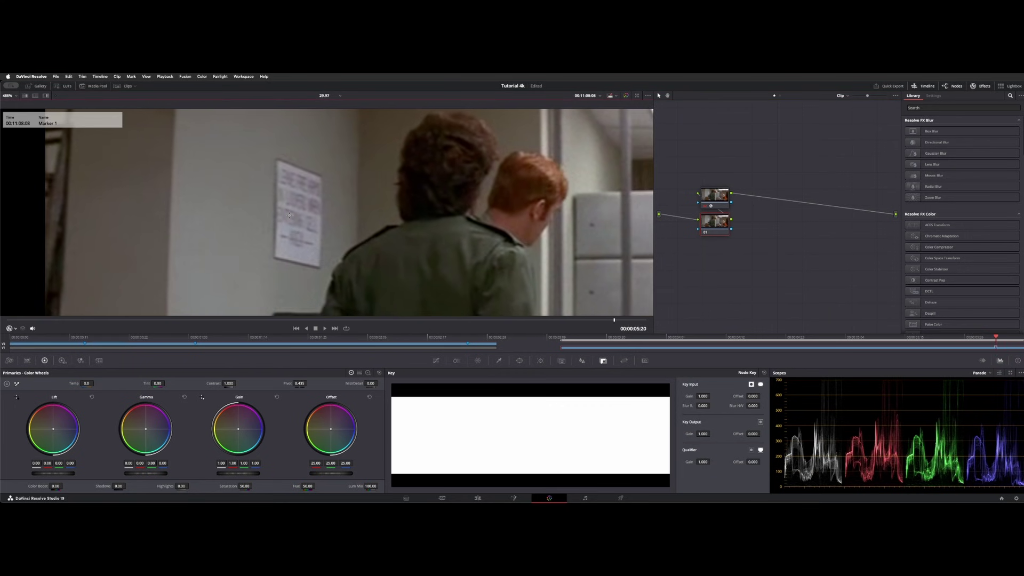
{"action": "key", "text": "Left"}
{"action": "key", "text": "Right"}
{"action": "key", "text": "Left"}
{"action": "key", "text": "Right"}
{"action": "key", "text": "Left"}
{"action": "key", "text": "Right"}
{"action": "key", "text": "Left"}
{"action": "key", "text": "Right"}
- Compare the repaired wall notice at Marker 1 with the grade bypassed and restored
{"action": "key", "text": "shift+d"}
{"action": "key", "text": "shift+d"}
{"action": "key", "text": "shift+d"}
{"action": "key", "text": "shift+d"}
{"action": "key", "text": "shift+d"}
- Examine the wall notice frame by frame from just before Marker 1 to a few frames past it
{"action": "key", "text": "Left"}
{"action": "key", "text": "Left"}
{"action": "key", "text": "Right"}
{"action": "key", "text": "Right"}
{"action": "key", "text": "Right"}
{"action": "key", "text": "Right"}
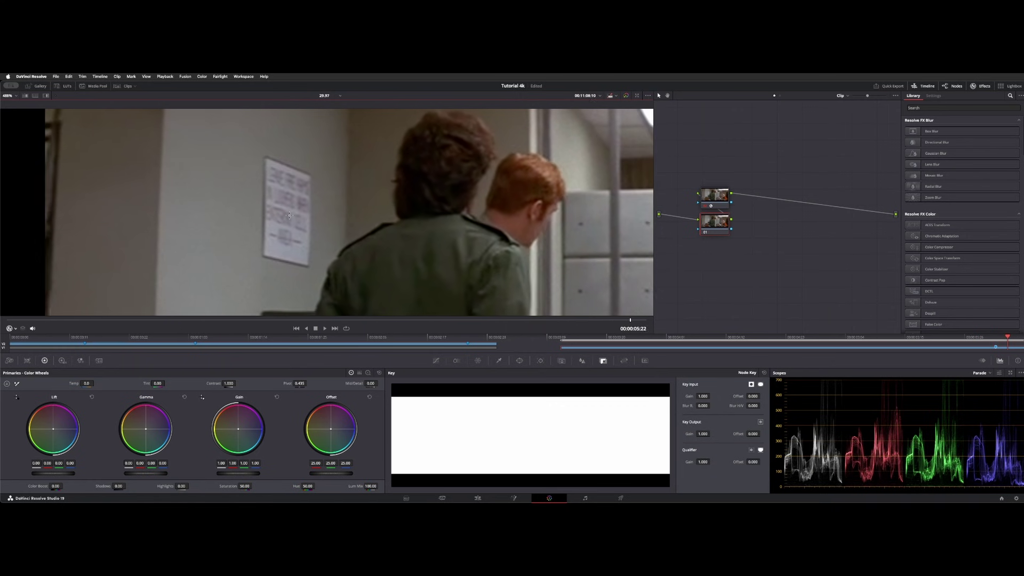
{"action": "key", "text": "Right"}
{"action": "key", "text": "Right"}
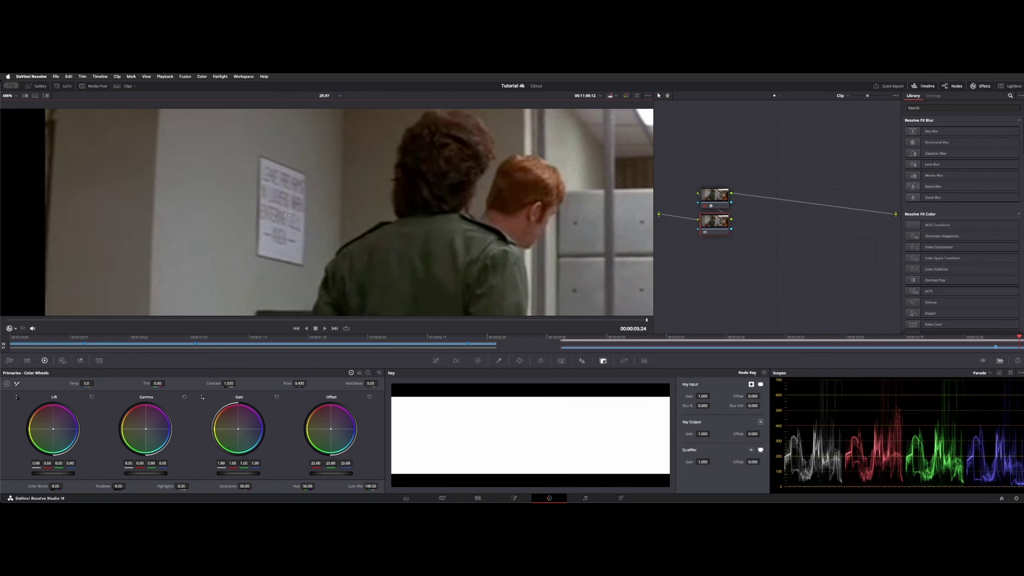
- Place the Dust Buster node beside the new node it follows, and return to the first clip
{"action": "scroll", "coordinate": [289, 214], "scroll_direction": "down", "scroll_amount": 5}
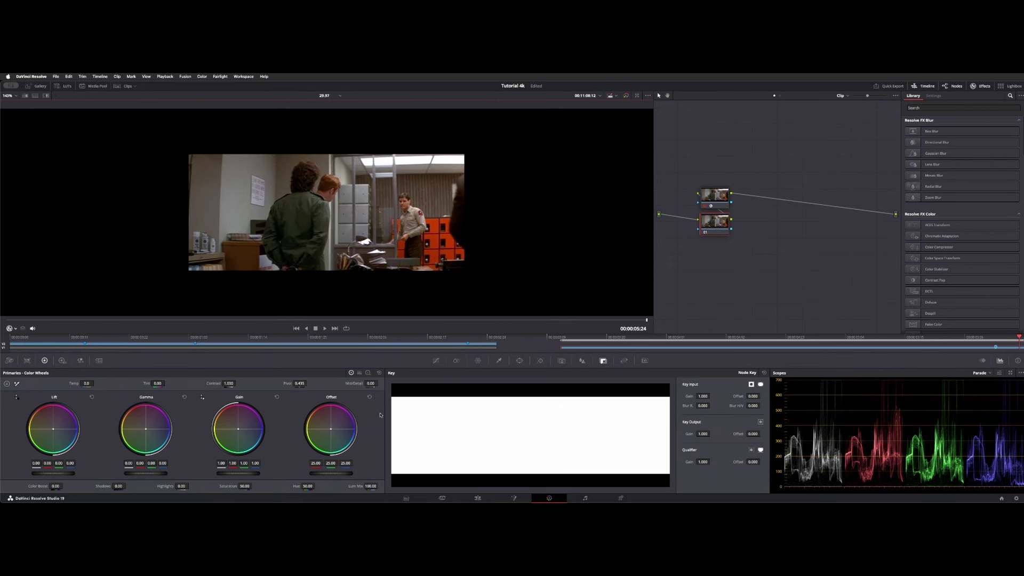
{"action": "left_click_drag", "start_coordinate": [717, 194], "coordinate": [759, 224]}
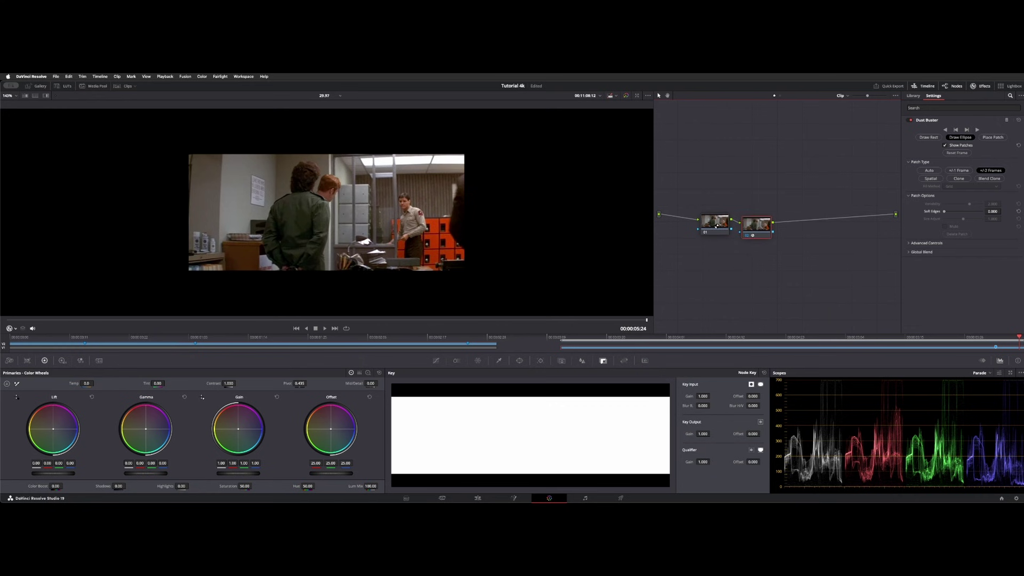
{"action": "key", "text": "shift+Up"}
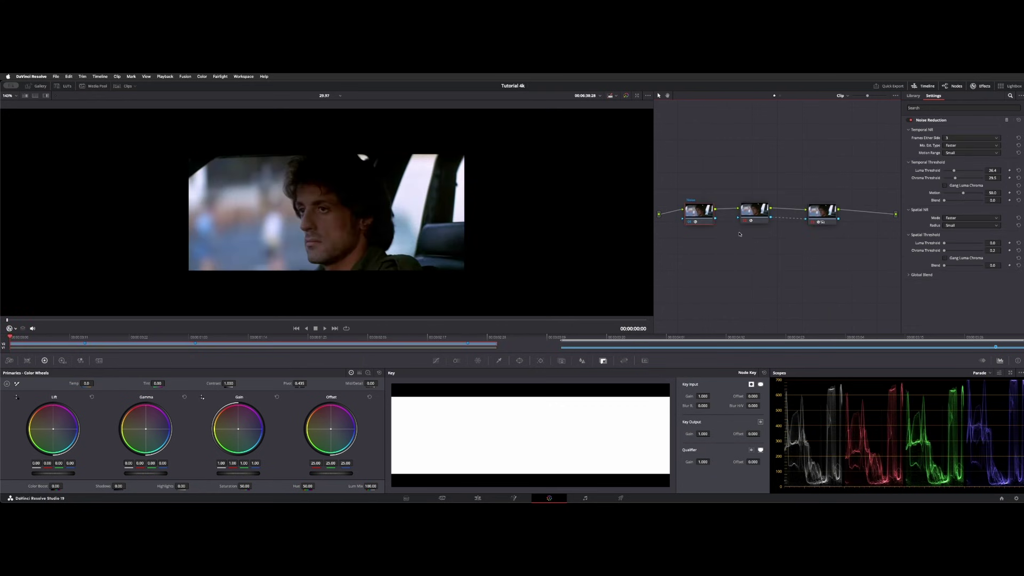